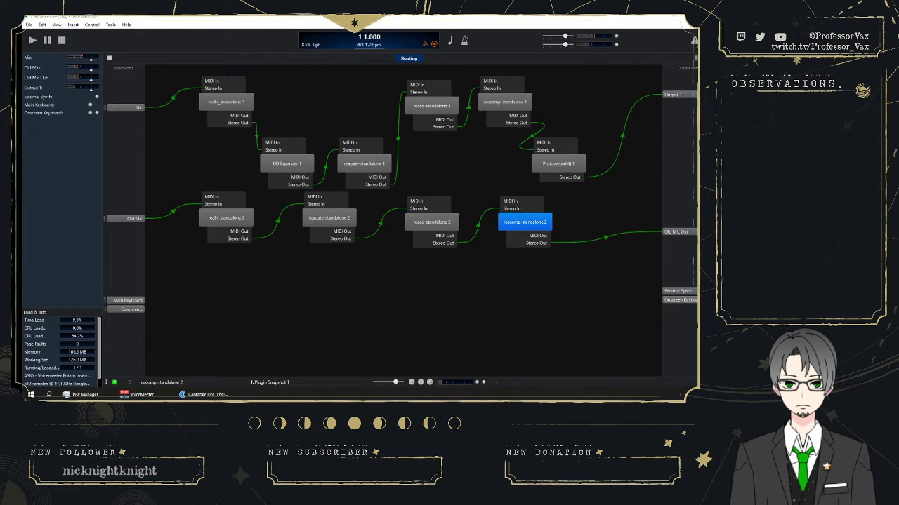
Inspect the Old Mic chain's noise reduction plugin, then close its window.
{"action": "left_click", "coordinate": [157, 397]}
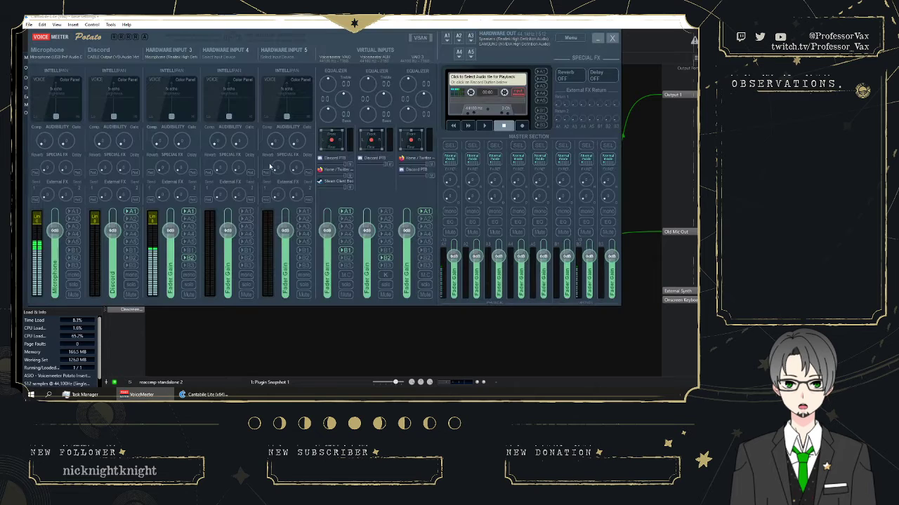
{"action": "left_click", "coordinate": [162, 395]}
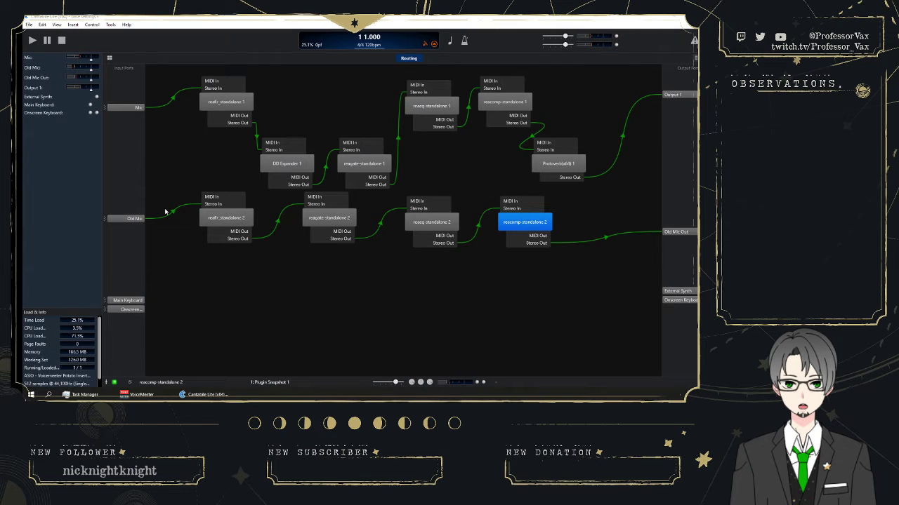
{"action": "double_click", "coordinate": [220, 219]}
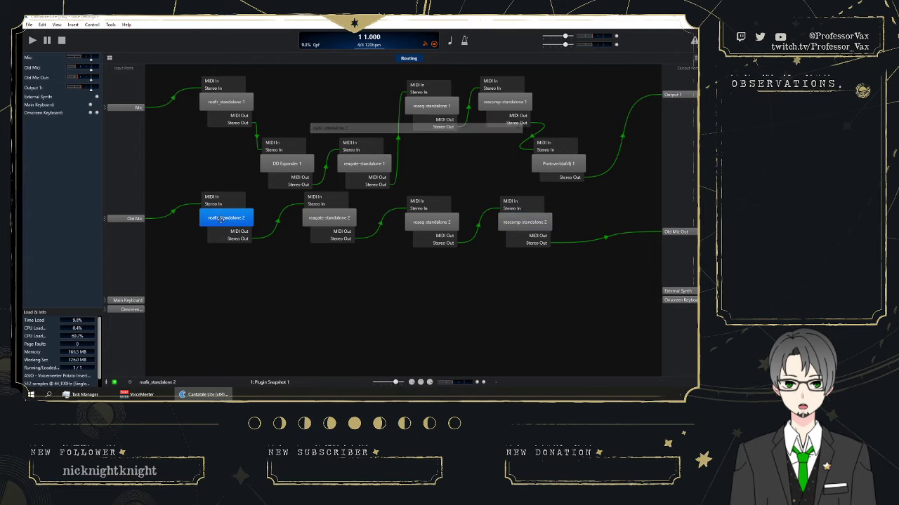
{"action": "left_click_drag", "start_coordinate": [411, 126], "coordinate": [194, 78]}
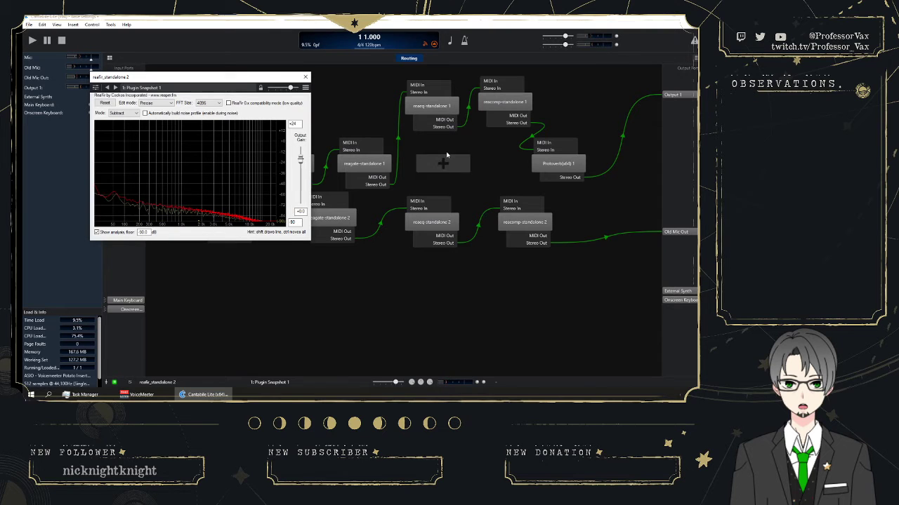
{"action": "left_click", "coordinate": [305, 78]}
Check the audio port assignments in the Options dialog and close it without changes.
{"action": "left_click", "coordinate": [151, 393]}
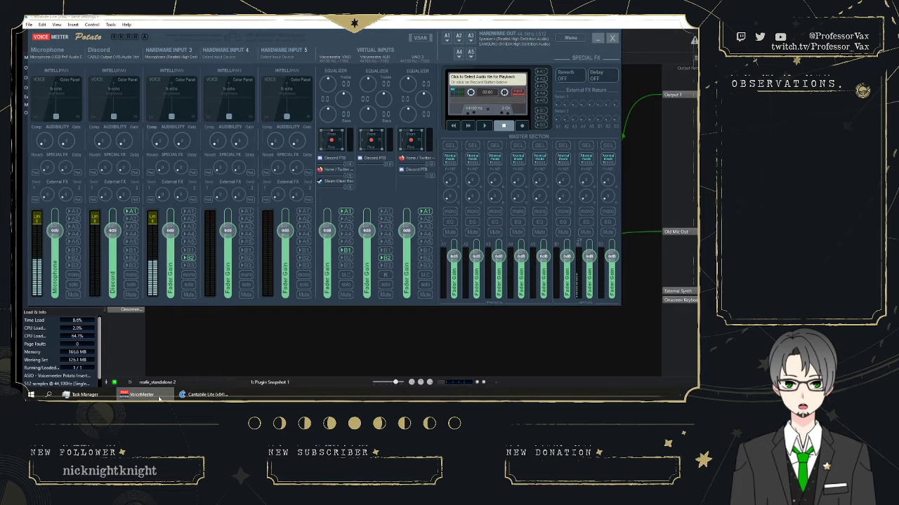
{"action": "left_click", "coordinate": [158, 397]}
{"action": "left_click", "coordinate": [92, 25]}
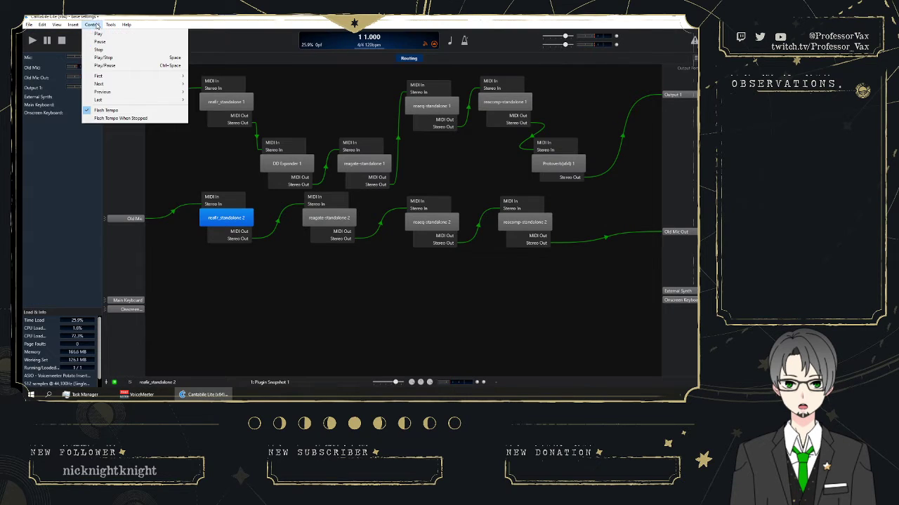
{"action": "mouse_move", "coordinate": [110, 25]}
{"action": "left_click", "coordinate": [133, 111]}
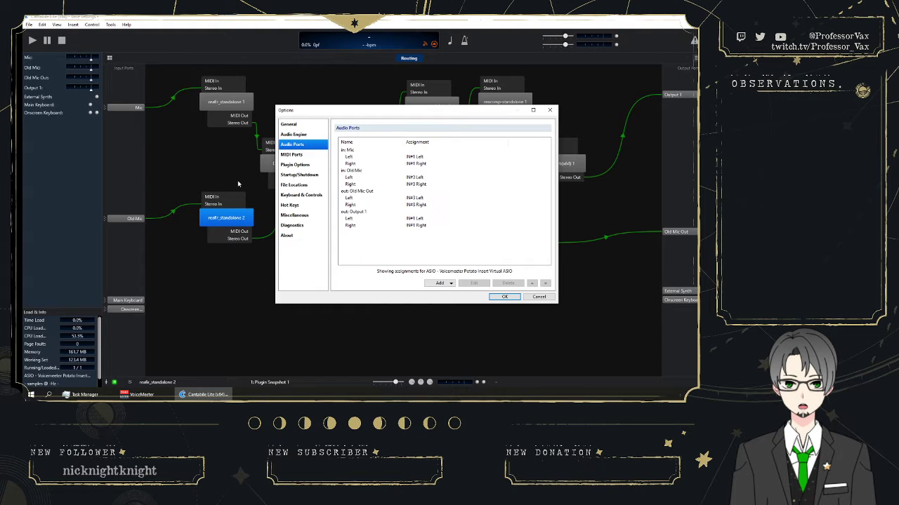
{"action": "left_click", "coordinate": [541, 297]}
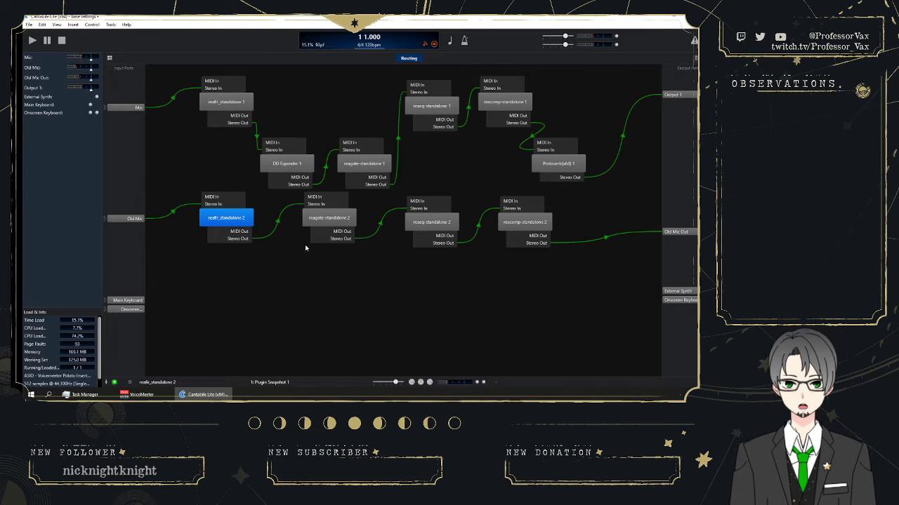
Review the Old Mic reagate-standalone 2 gate, then open reaeq-standalone 2's EQ editor.
{"action": "double_click", "coordinate": [329, 218]}
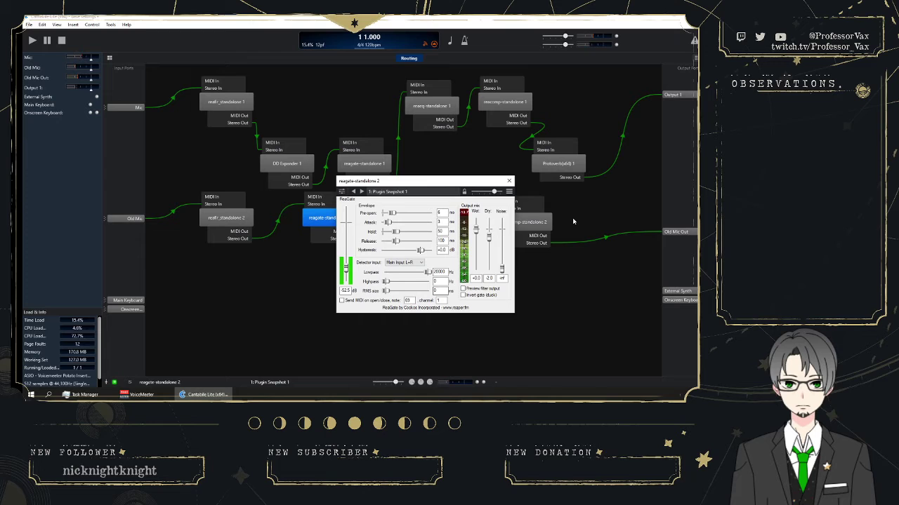
{"action": "key", "text": "Escape"}
{"action": "double_click", "coordinate": [432, 222]}
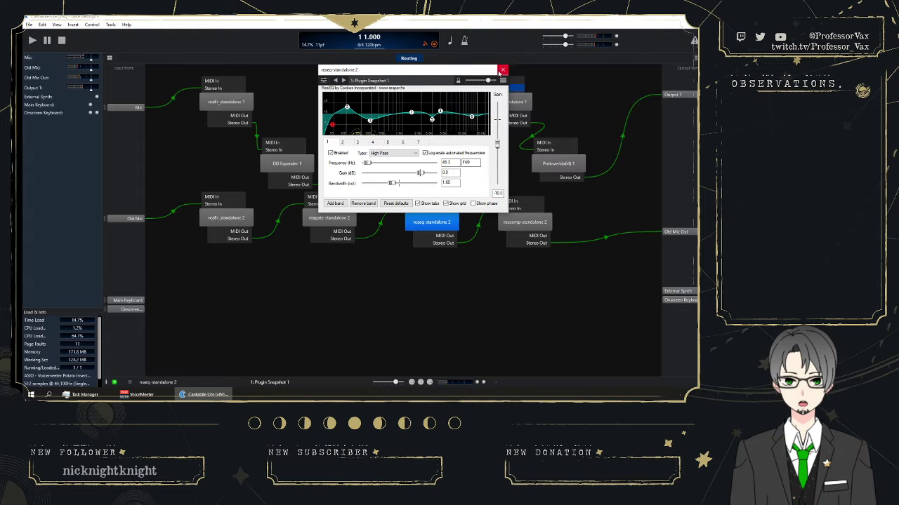
Close ReaEQ, then open reacomp-standalone 2's ReaComp settings, review them and close the window.
{"action": "left_click", "coordinate": [502, 70]}
{"action": "left_click", "coordinate": [525, 219]}
{"action": "double_click", "coordinate": [525, 217]}
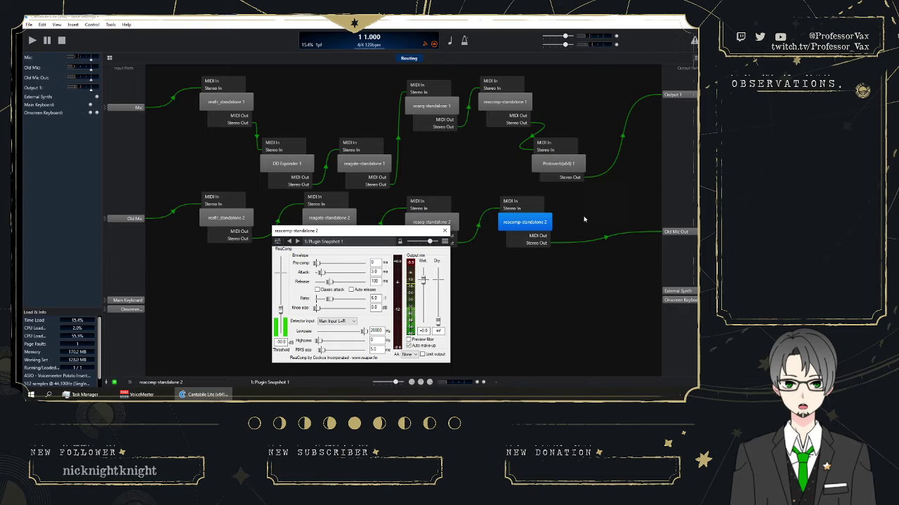
{"action": "left_click", "coordinate": [444, 231]}
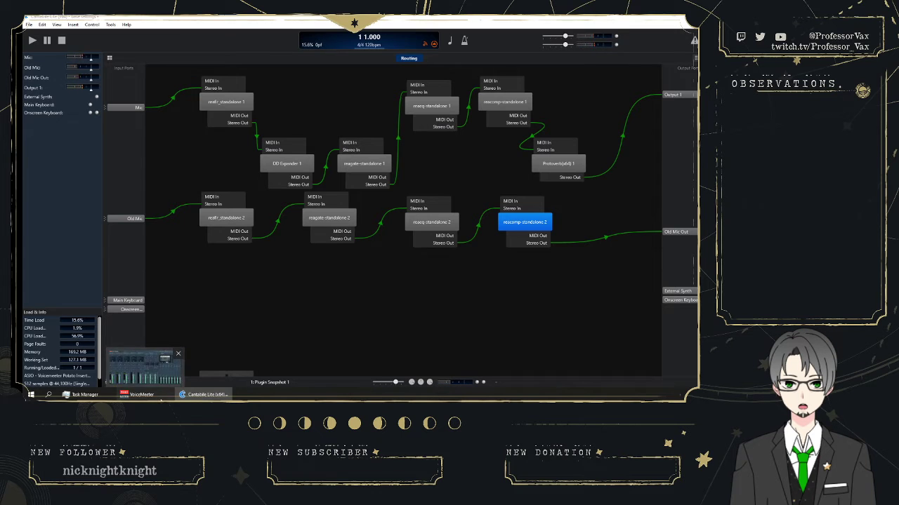
{"action": "left_click", "coordinate": [141, 395]}
{"action": "left_click", "coordinate": [143, 394]}
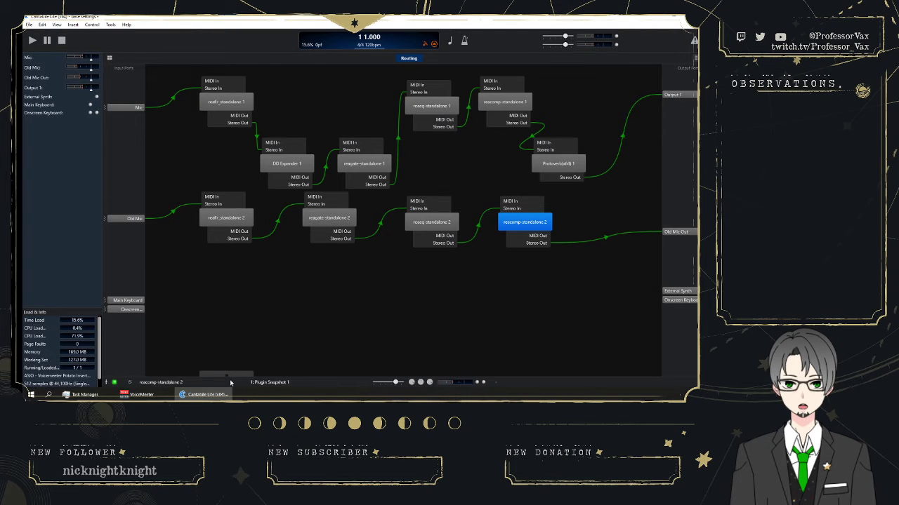
Bring the VoiceMeeter Potato mixer in front of Cantabile Lite's routing graph.
{"action": "left_click", "coordinate": [137, 395]}
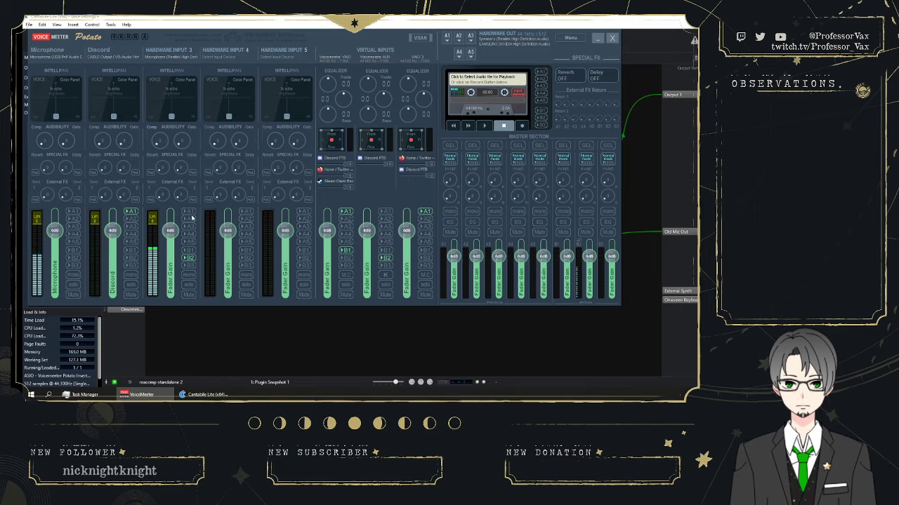
Move bus B2 from Hardware Input 3 to the Microphone strip, leave A1 off, and minimize VoiceMeeter.
{"action": "left_click", "coordinate": [189, 258]}
{"action": "left_click", "coordinate": [73, 257]}
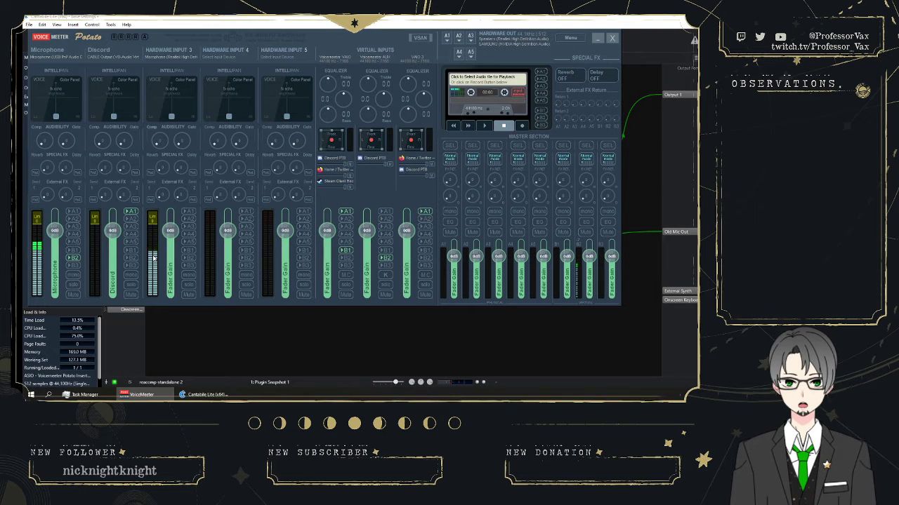
{"action": "left_click", "coordinate": [74, 211]}
{"action": "left_click", "coordinate": [75, 212]}
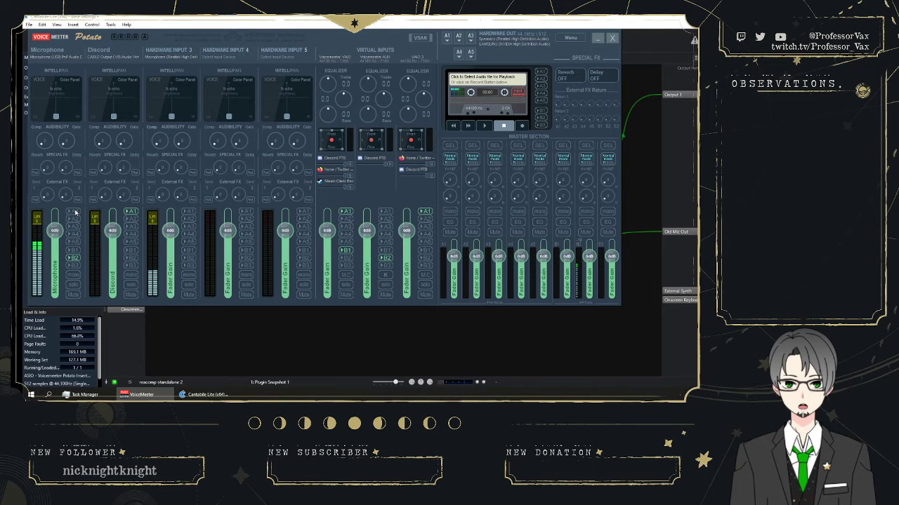
{"action": "left_click", "coordinate": [597, 37]}
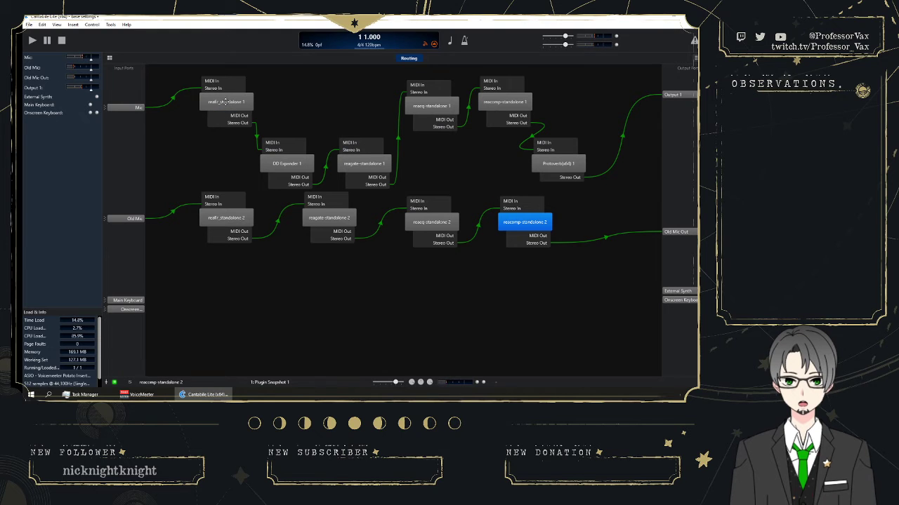
{"action": "left_click", "coordinate": [225, 102]}
{"action": "double_click", "coordinate": [225, 102]}
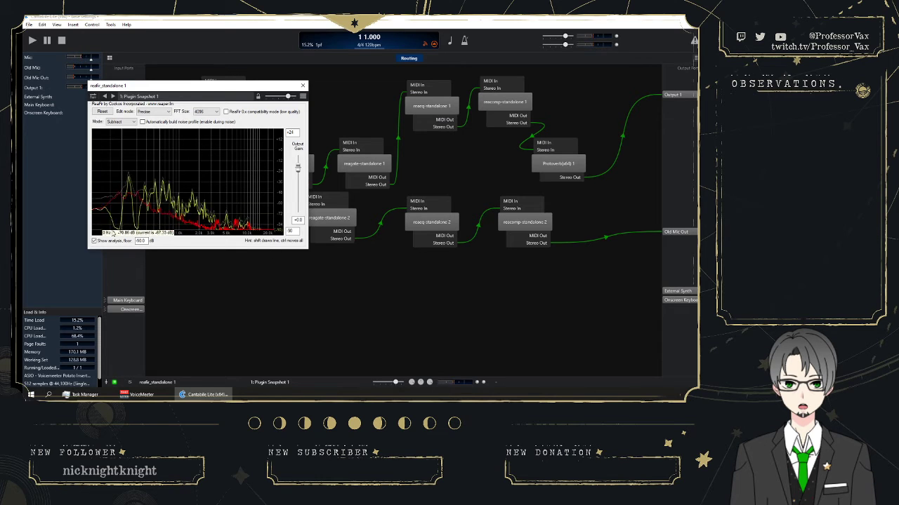
{"action": "key", "text": "Escape"}
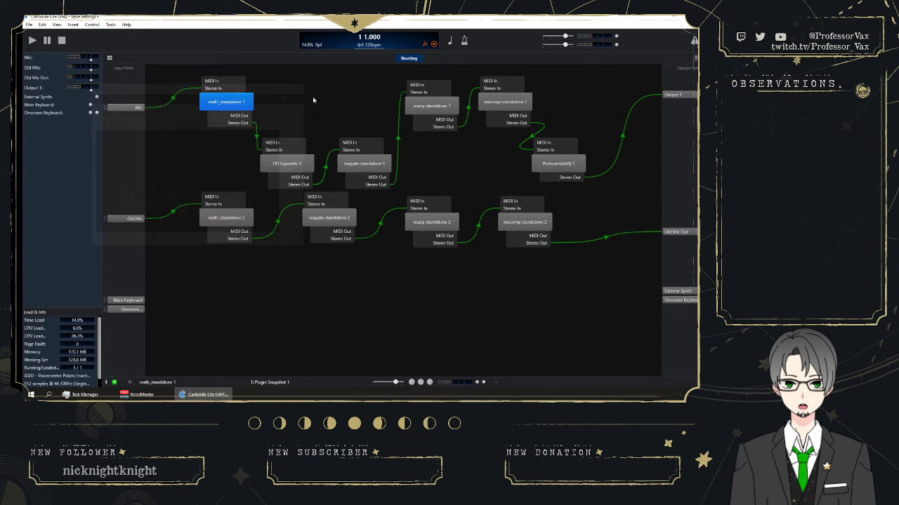
{"action": "double_click", "coordinate": [274, 162]}
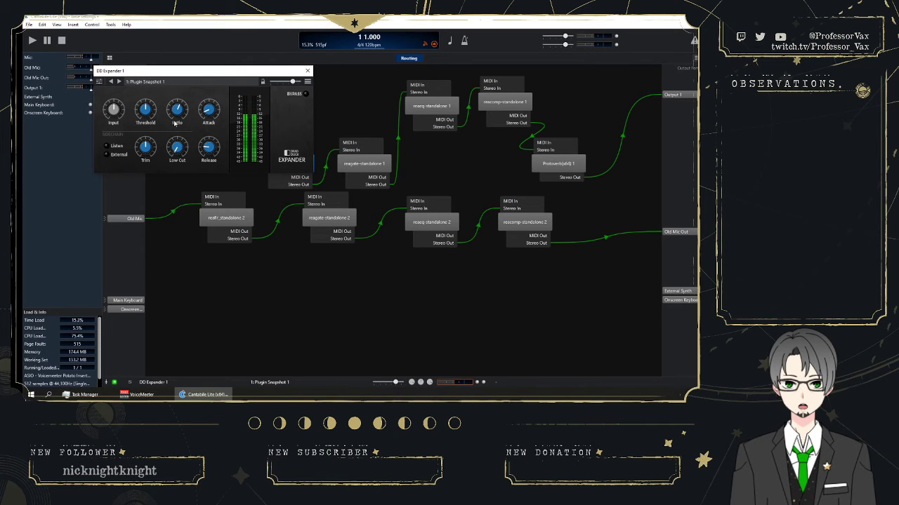
{"action": "mouse_move", "coordinate": [149, 110]}
{"action": "mouse_move", "coordinate": [179, 112]}
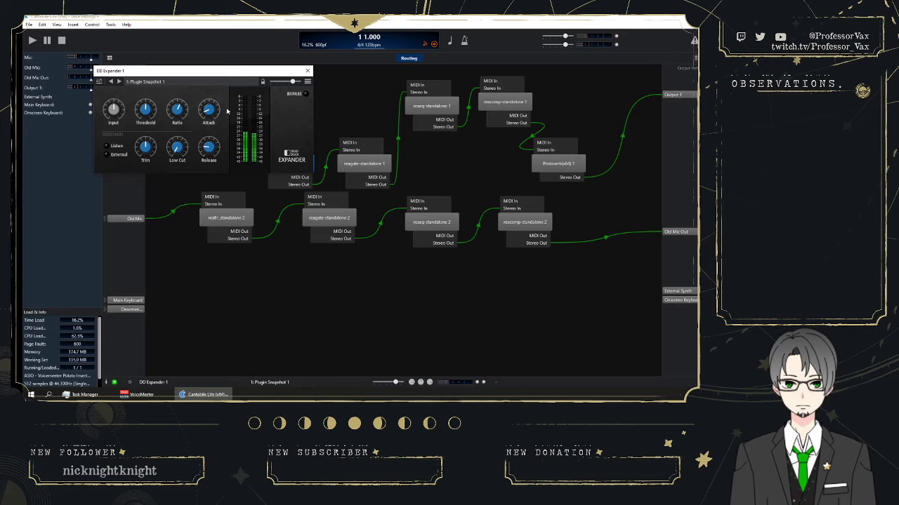
{"action": "left_click", "coordinate": [307, 71]}
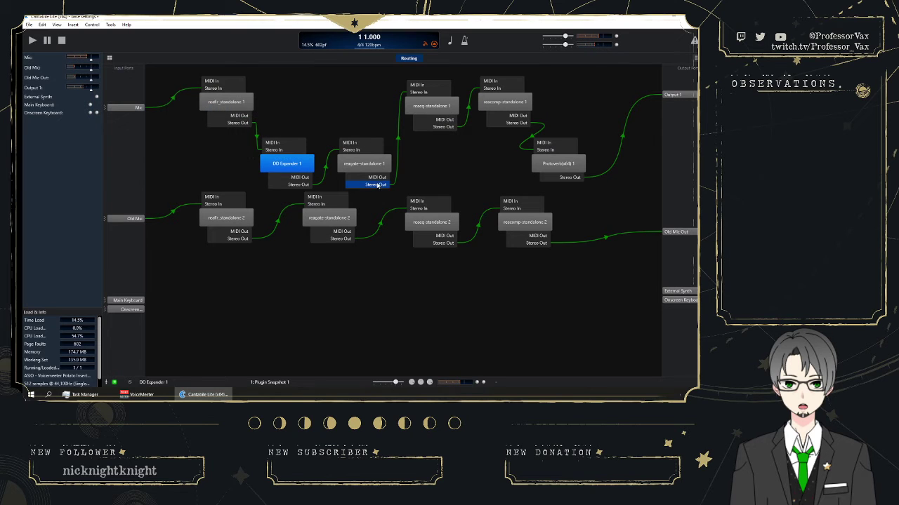
Open the Mic chain's reagate-standalone 1, review its envelope settings, and close it.
{"action": "double_click", "coordinate": [375, 162]}
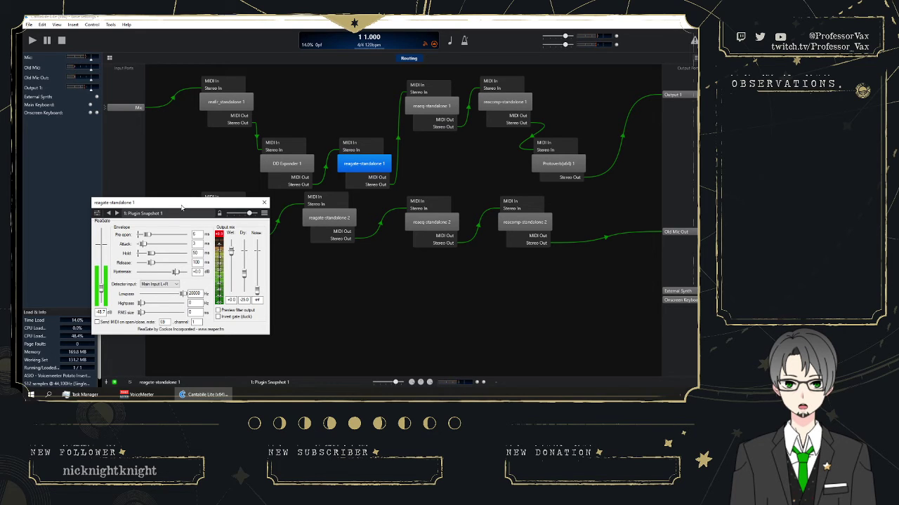
{"action": "left_click", "coordinate": [265, 203]}
Open DD Expander 1, close it, then reopen its editor on Plugin Snapshot 1.
{"action": "double_click", "coordinate": [277, 164]}
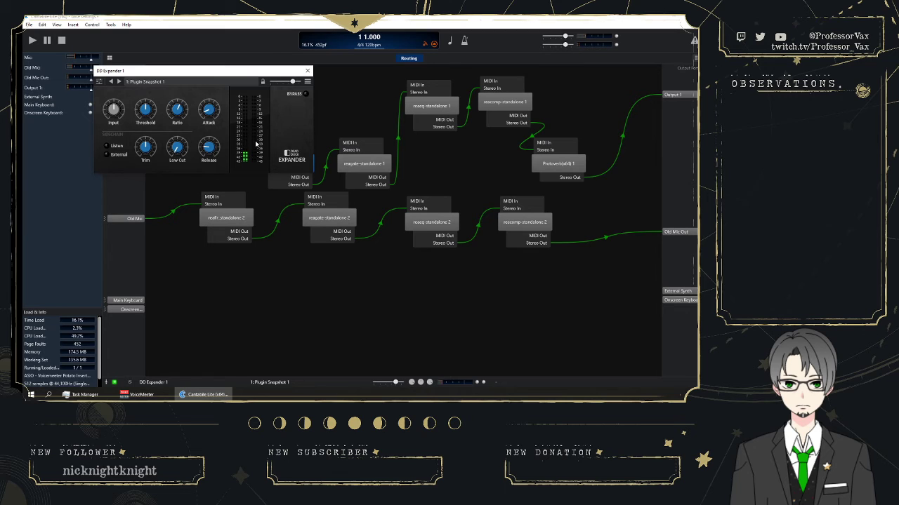
{"action": "left_click", "coordinate": [307, 71]}
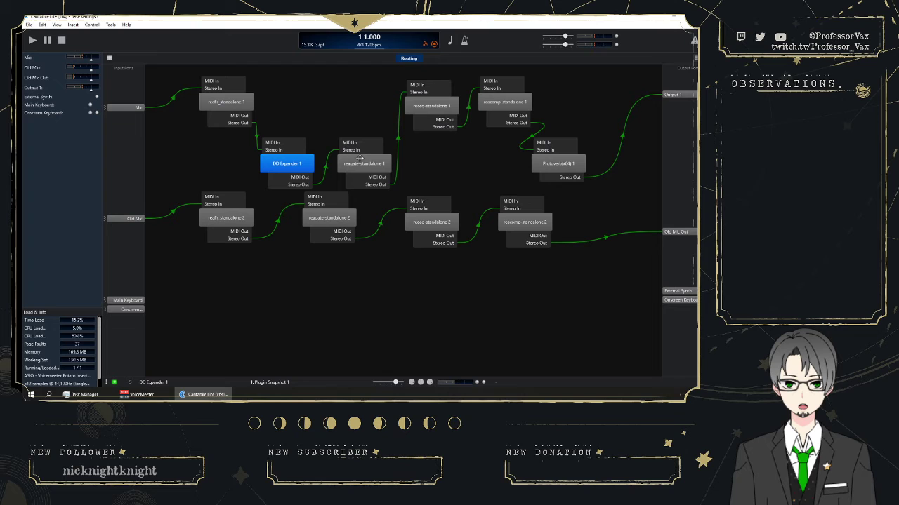
{"action": "double_click", "coordinate": [297, 164]}
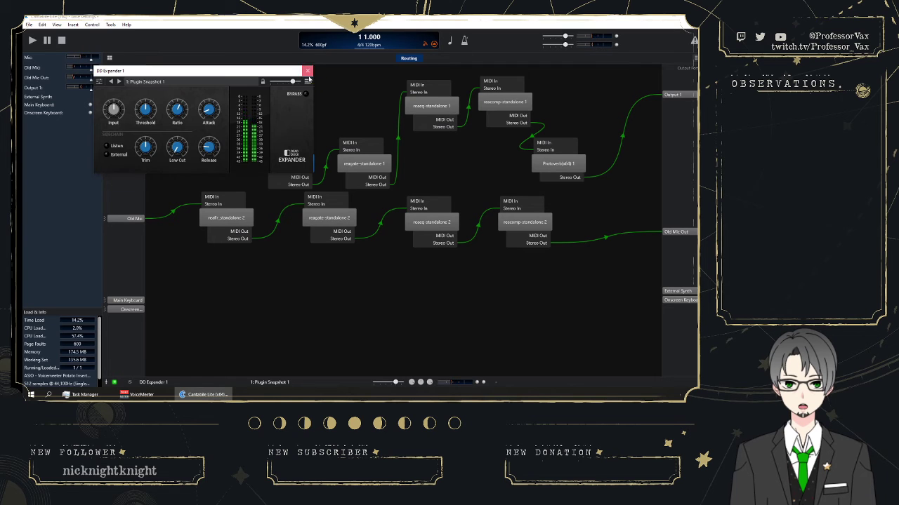
Close DD Expander, open ReaEQ, and tick Auto make-up in ReaComp before closing it.
{"action": "left_click", "coordinate": [308, 71]}
{"action": "double_click", "coordinate": [431, 105]}
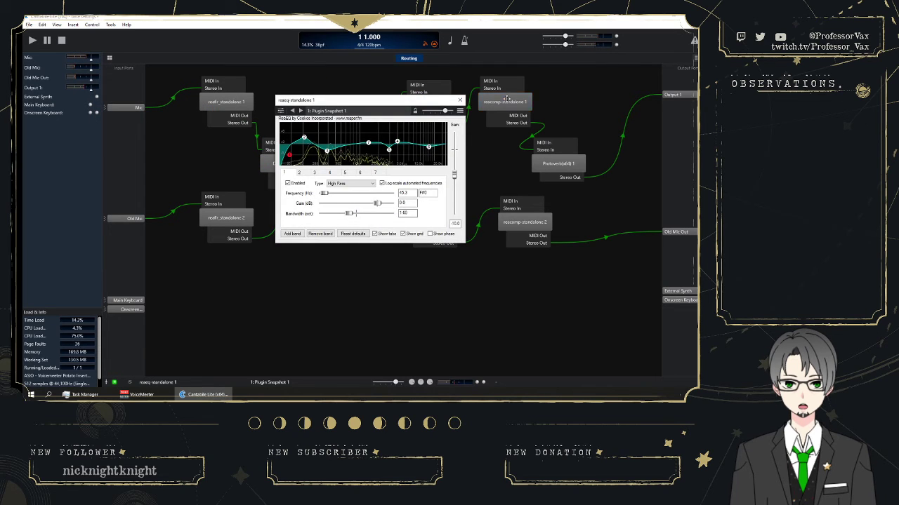
{"action": "double_click", "coordinate": [486, 102]}
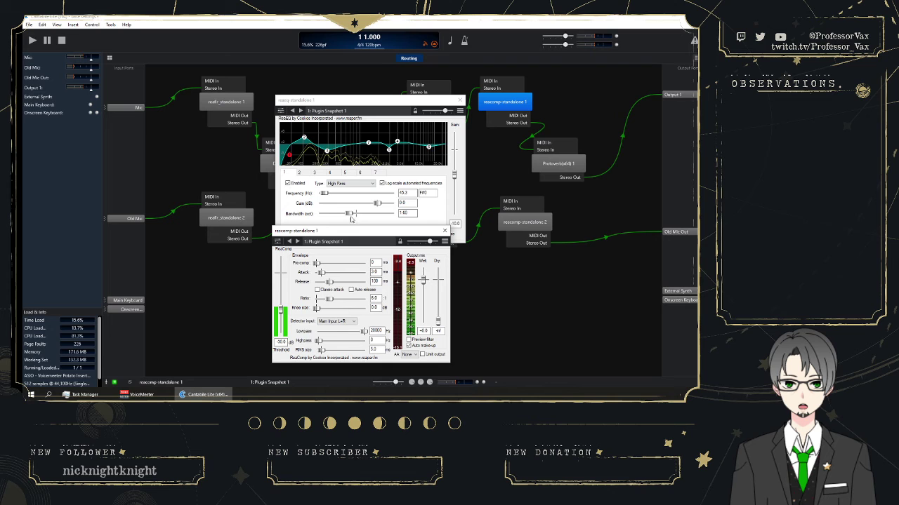
{"action": "left_click_drag", "start_coordinate": [317, 231], "coordinate": [326, 238]}
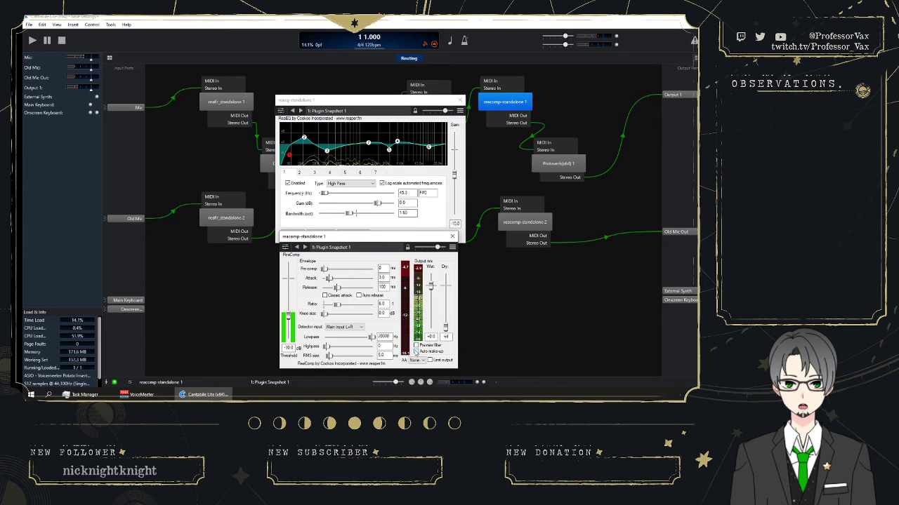
{"action": "left_click", "coordinate": [416, 351]}
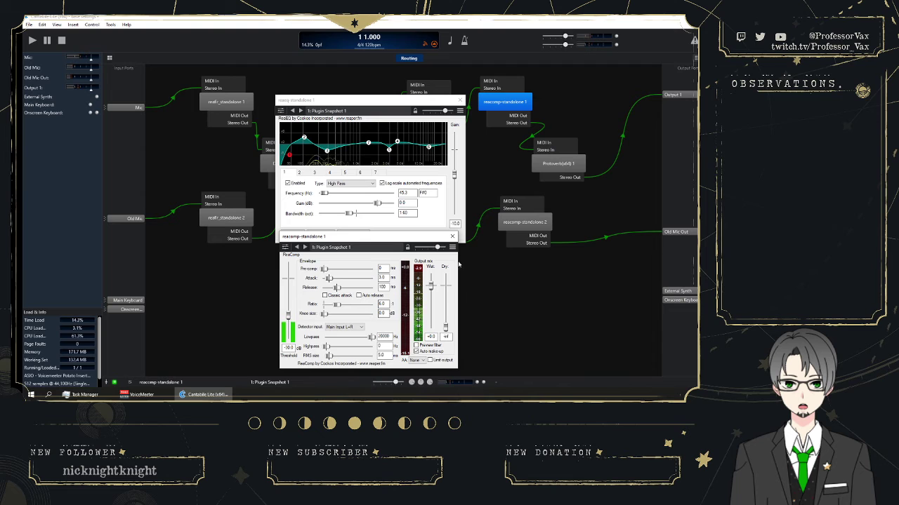
{"action": "left_click", "coordinate": [452, 236]}
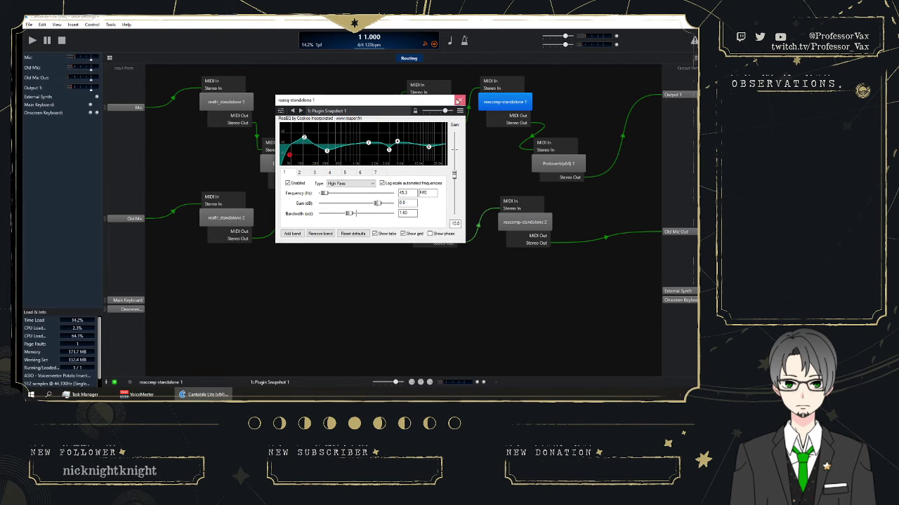
Close ReaEQ, open Protoverb, switch it on, and choose Plugin Snapshot 10.
{"action": "left_click", "coordinate": [458, 101]}
{"action": "left_click", "coordinate": [552, 162]}
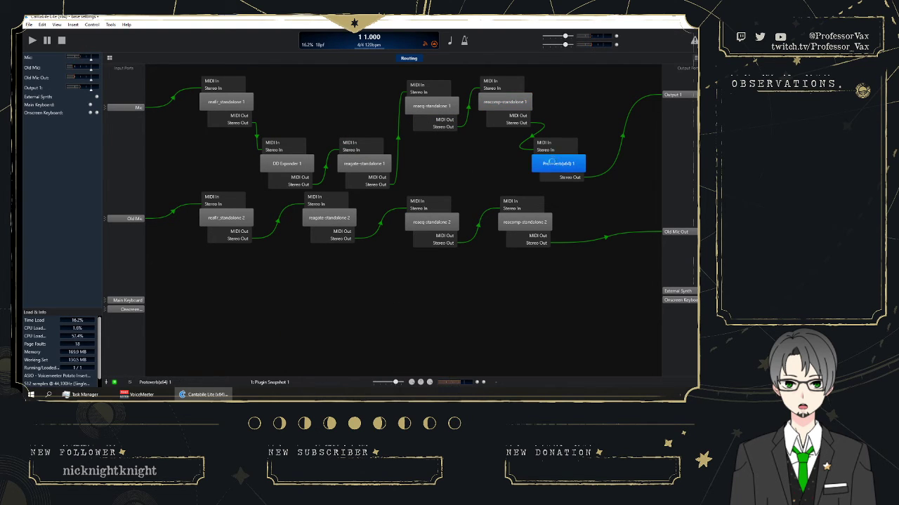
{"action": "double_click", "coordinate": [552, 162]}
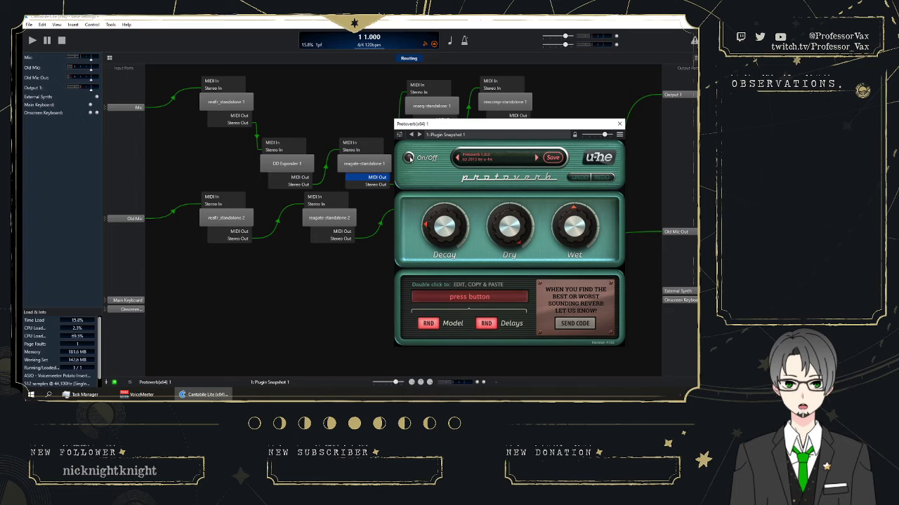
{"action": "left_click", "coordinate": [410, 158]}
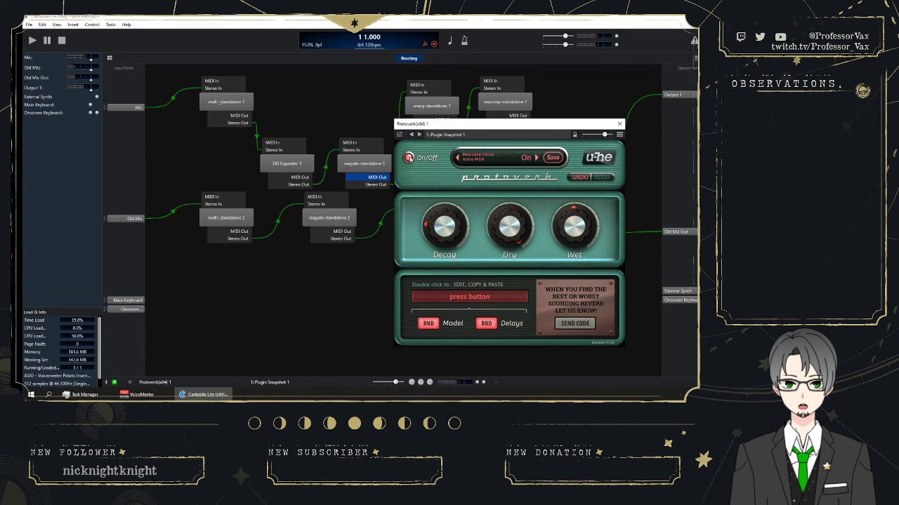
{"action": "left_click", "coordinate": [453, 135]}
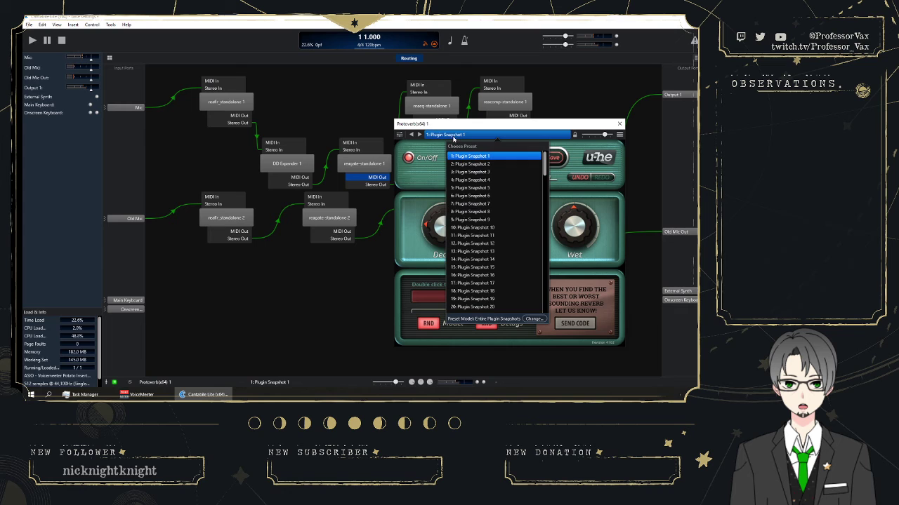
{"action": "left_click", "coordinate": [494, 228]}
{"action": "left_click", "coordinate": [496, 156]}
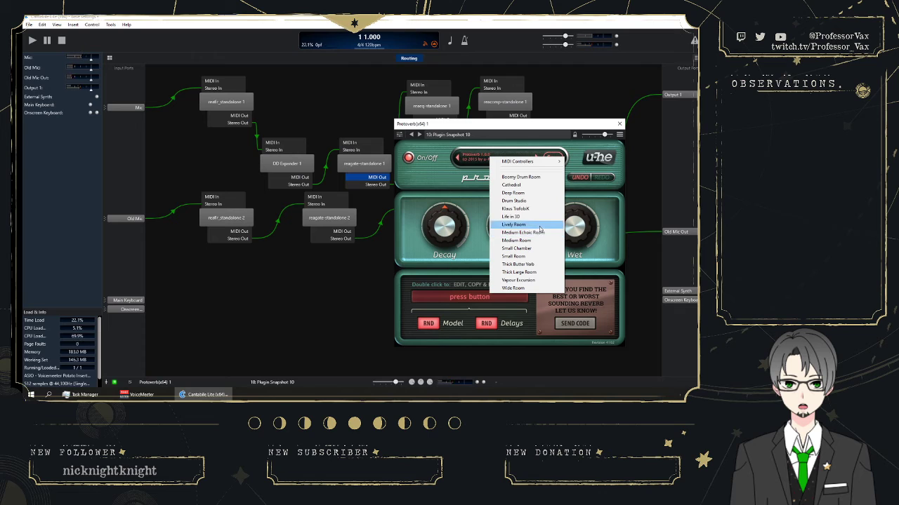
Try Life in 3D and Thick Butter Verb presets, settle on Klaus TrofobiK, then switch Protoverb off.
{"action": "left_click", "coordinate": [540, 220]}
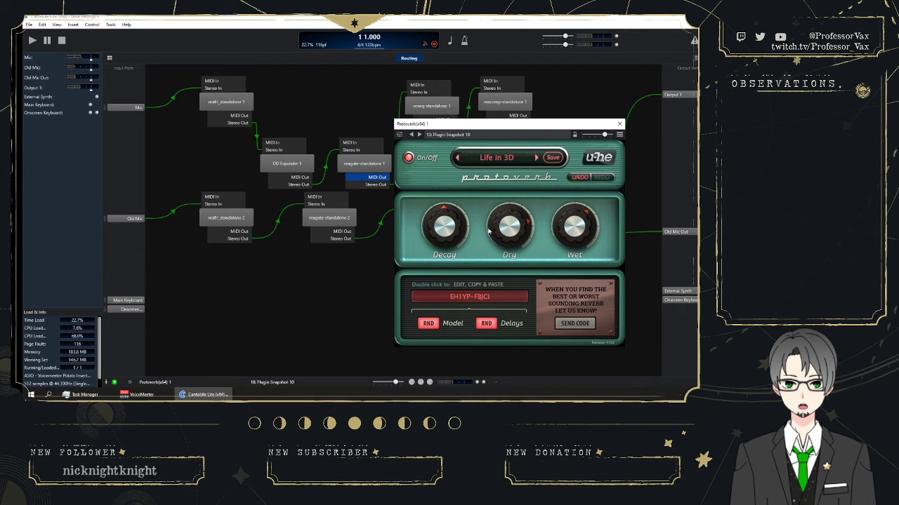
{"action": "left_click", "coordinate": [502, 158]}
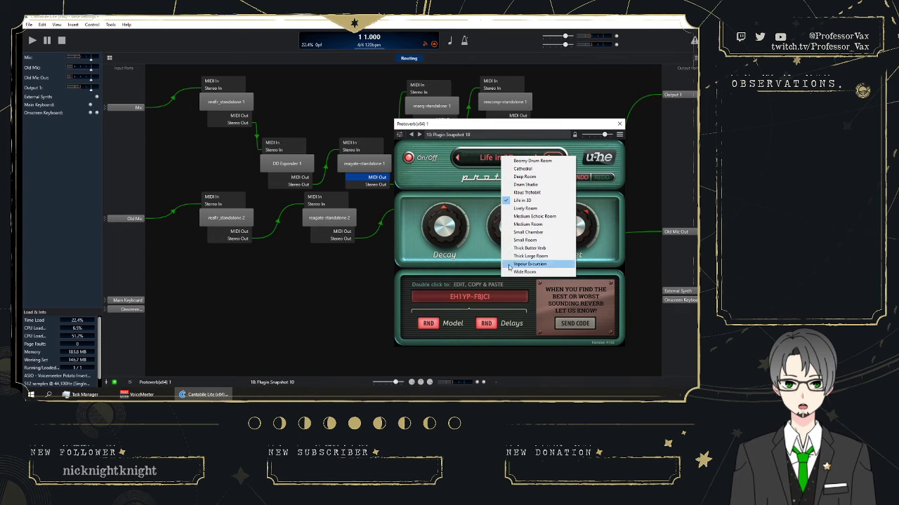
{"action": "left_click", "coordinate": [546, 249]}
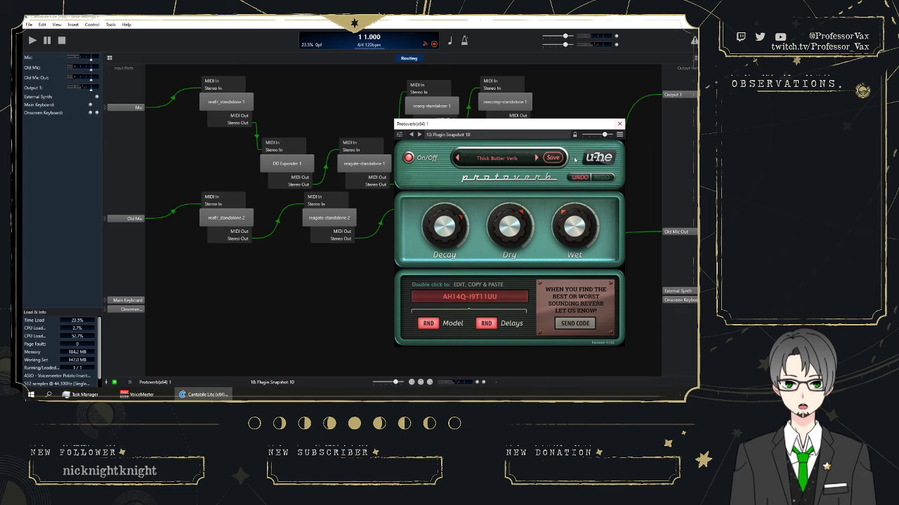
{"action": "left_click", "coordinate": [508, 156]}
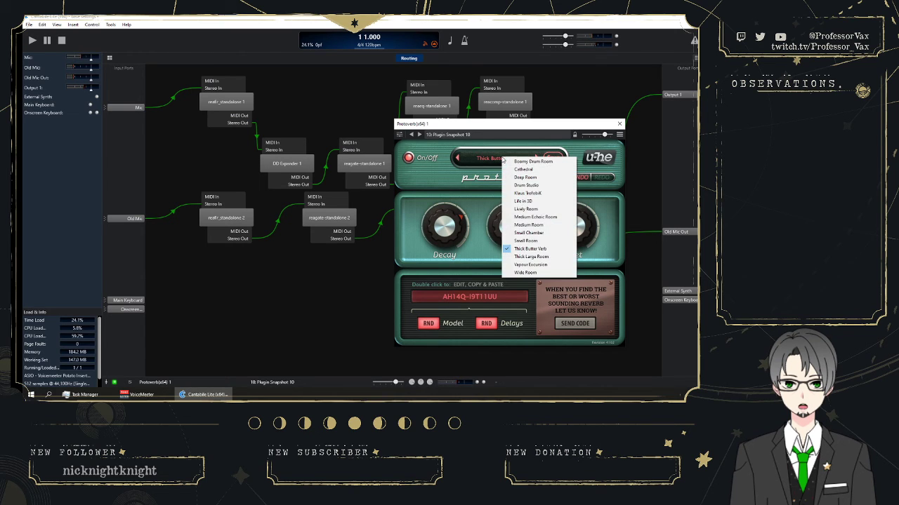
{"action": "left_click", "coordinate": [532, 193]}
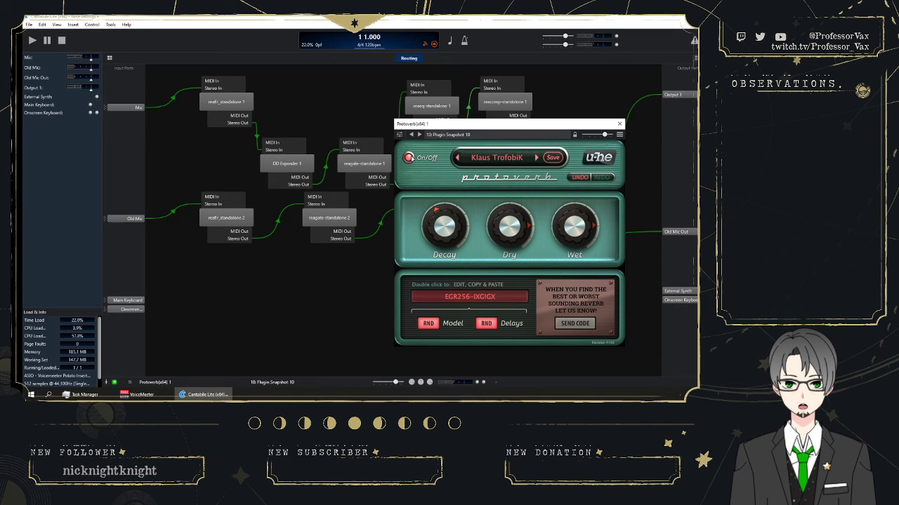
{"action": "left_click", "coordinate": [410, 158]}
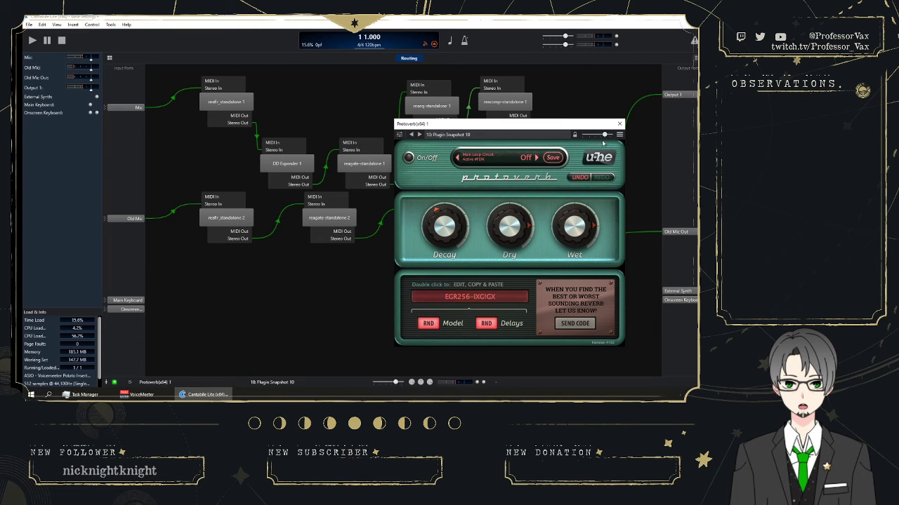
Close Protoverb, then box-select the four Old Mic chain plugins and delete them.
{"action": "left_click", "coordinate": [619, 124]}
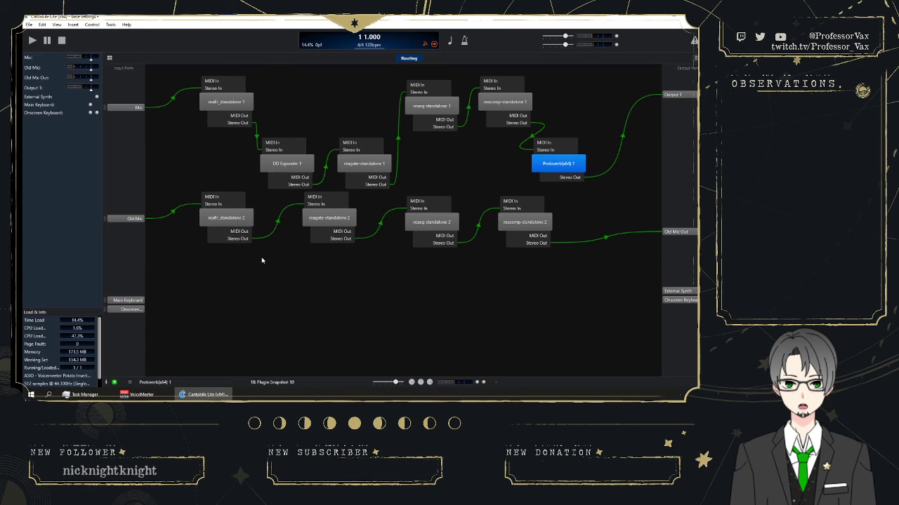
{"action": "left_click_drag", "start_coordinate": [169, 196], "coordinate": [552, 259]}
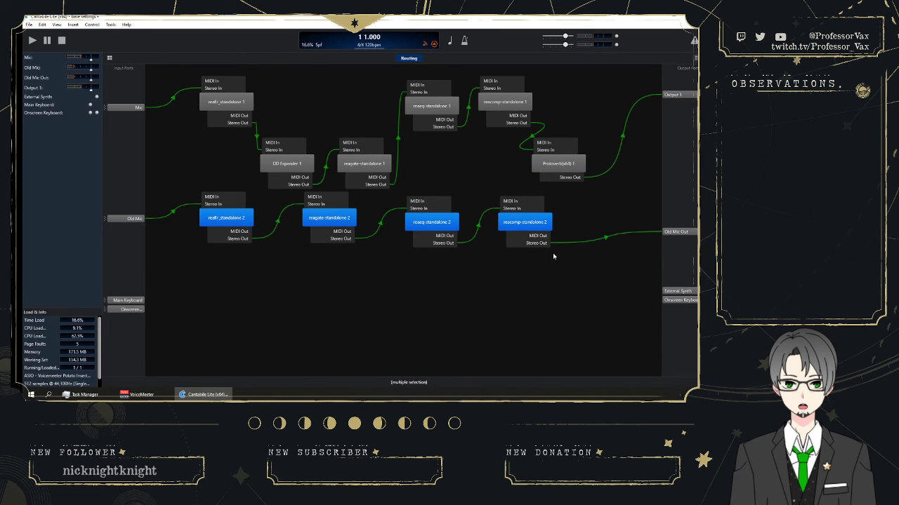
{"action": "key", "text": "Delete"}
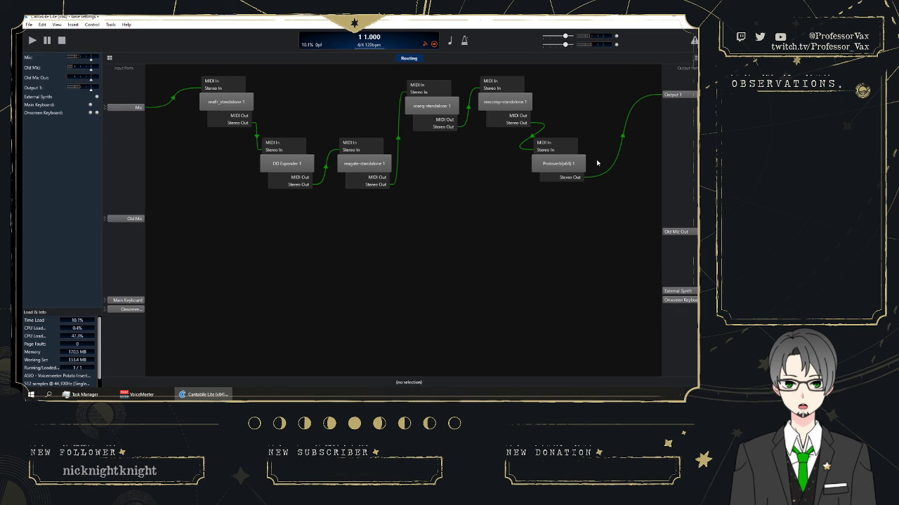
{"action": "left_click", "coordinate": [275, 160]}
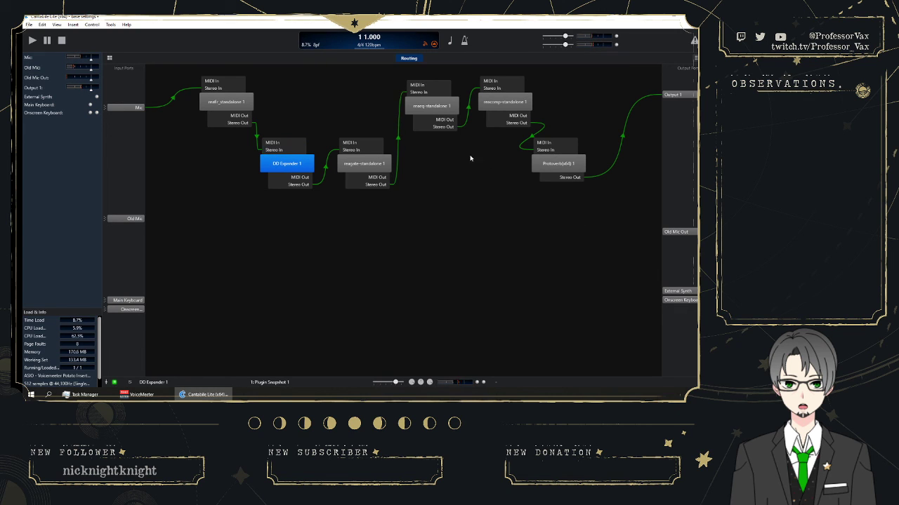